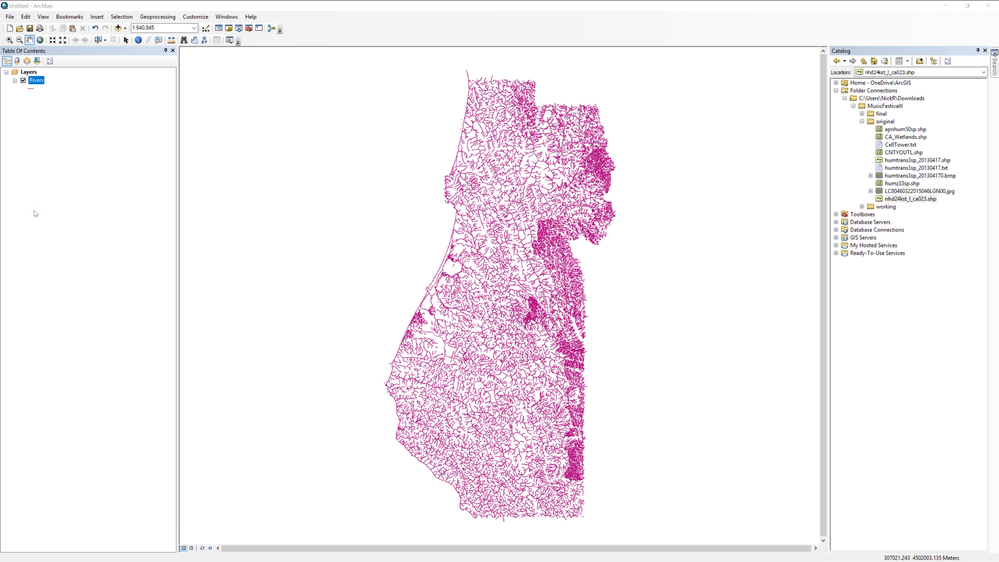
Set the map document properties to store relative pathnames to data sources.
{"action": "left_click", "coordinate": [10, 16]}
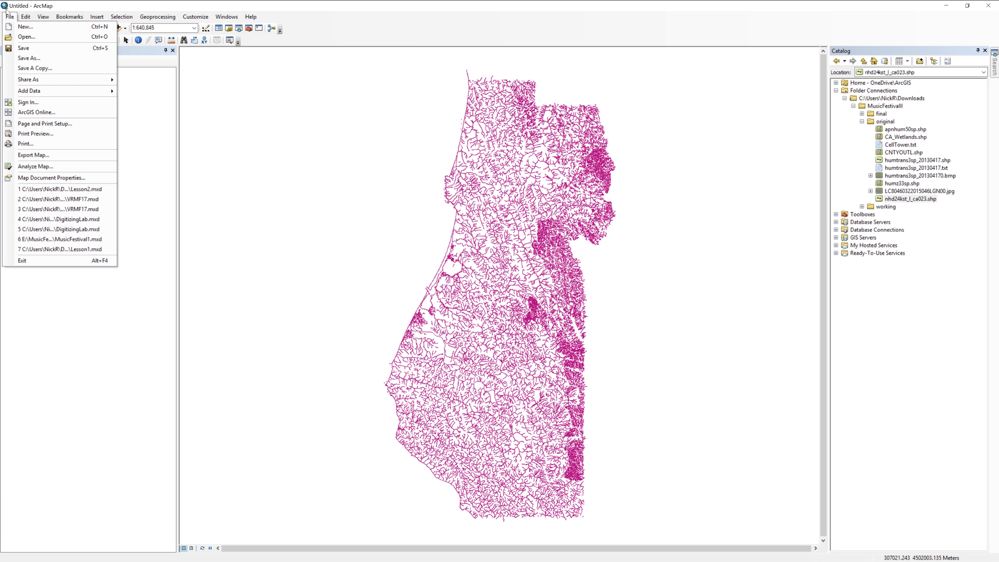
{"action": "left_click", "coordinate": [55, 178]}
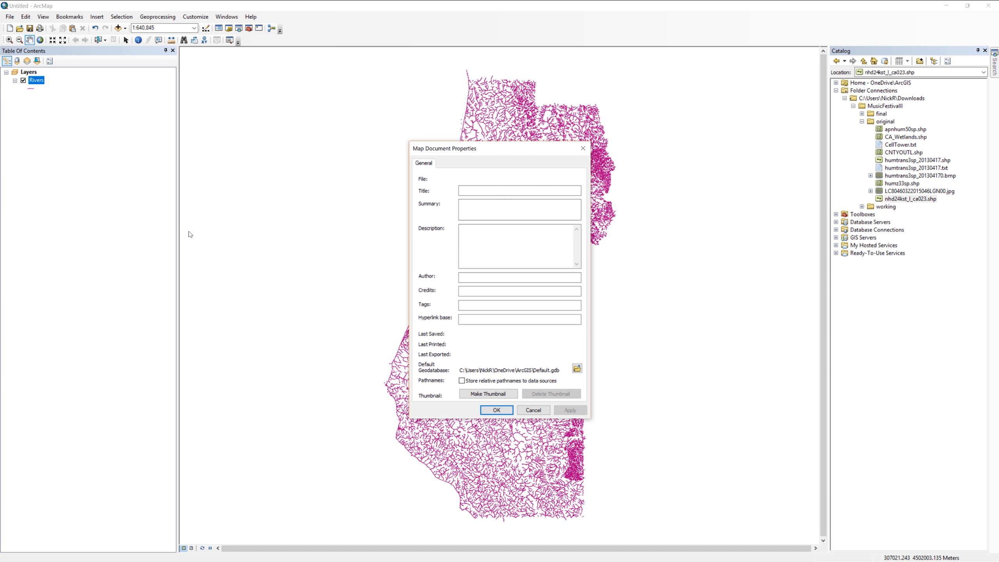
{"action": "left_click", "coordinate": [461, 379]}
{"action": "left_click", "coordinate": [488, 411]}
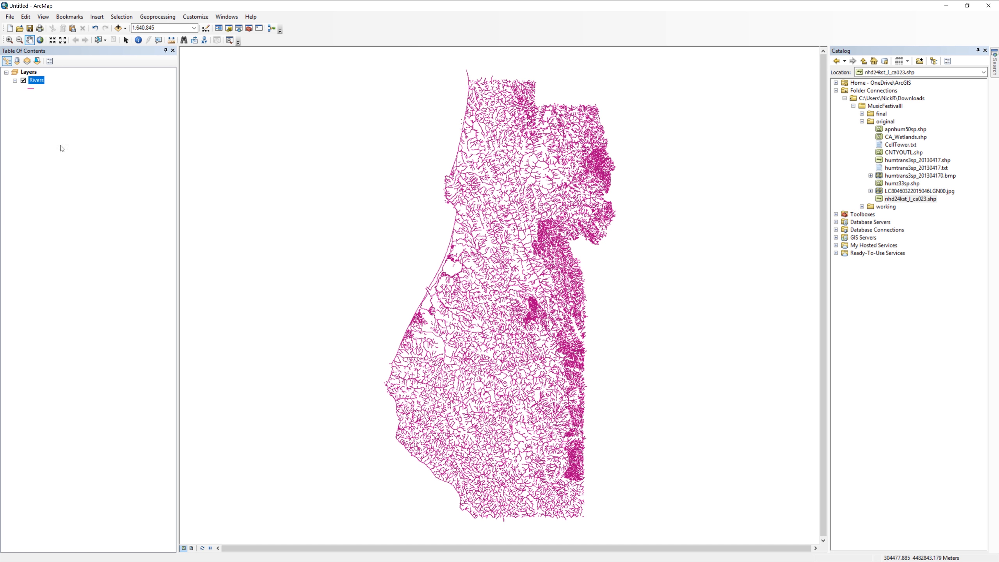
Save the map document as MusicFestival2 in the MusicFestivalII folder.
{"action": "left_click", "coordinate": [10, 17]}
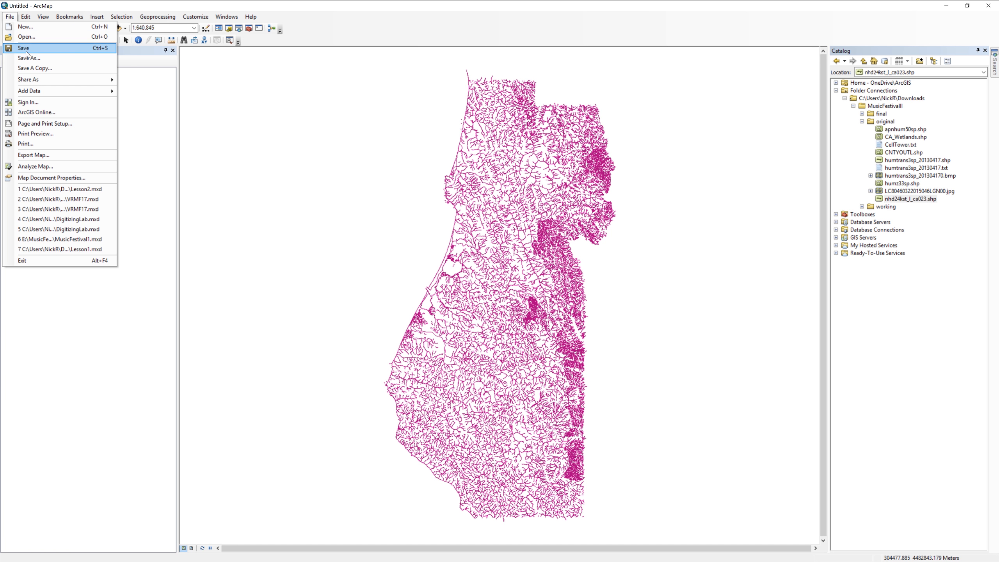
{"action": "left_click", "coordinate": [28, 58]}
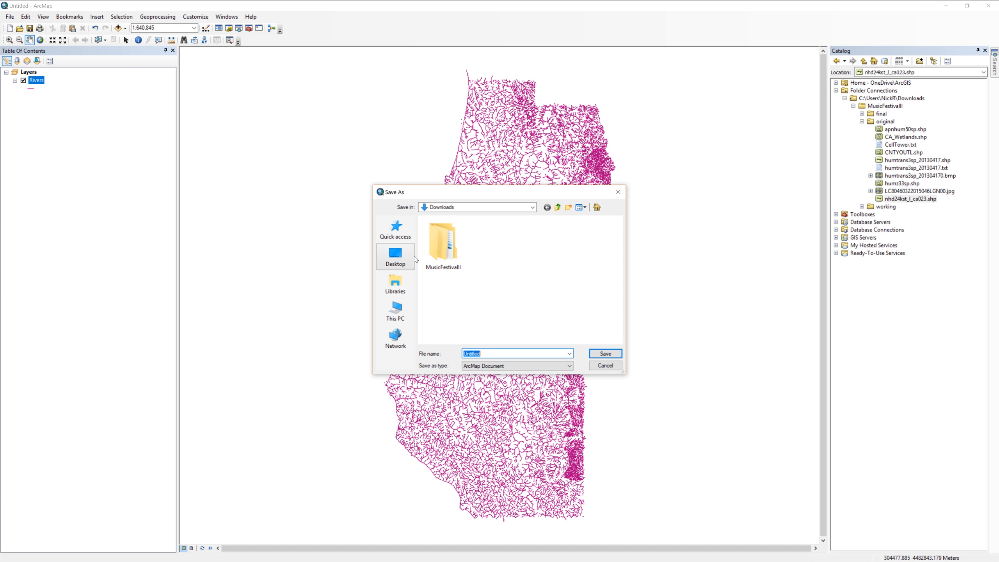
{"action": "double_click", "coordinate": [444, 246]}
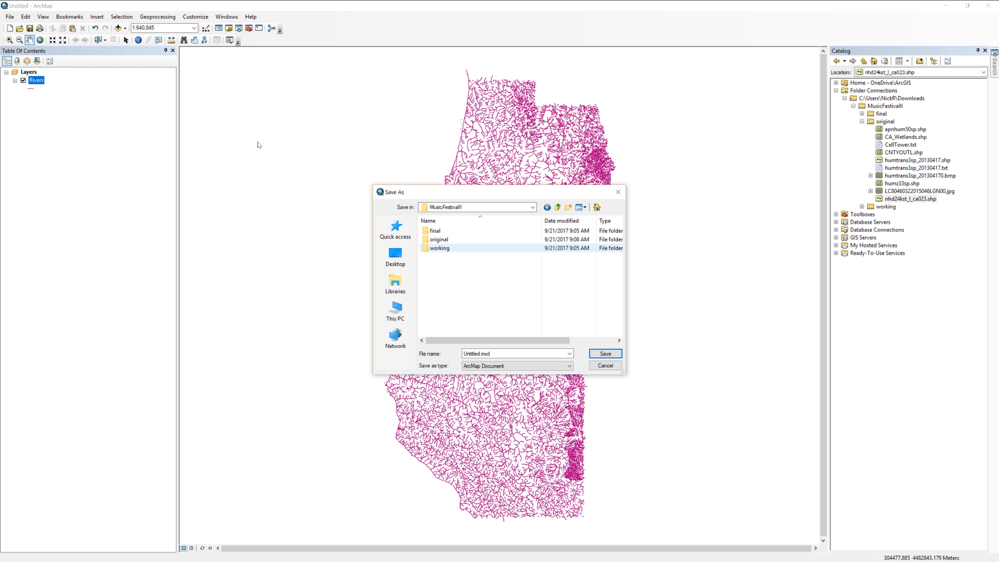
{"action": "double_click", "coordinate": [517, 354]}
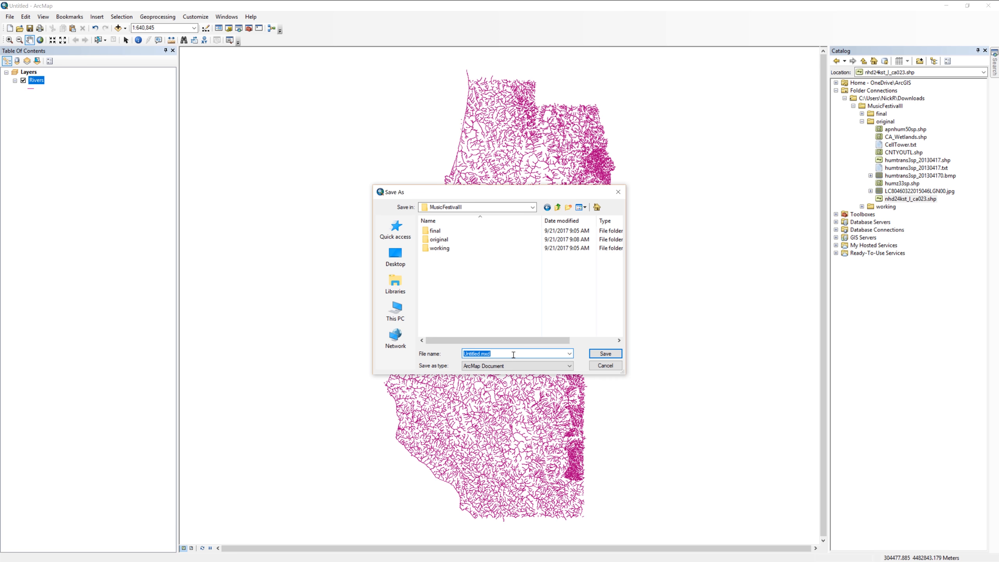
{"action": "type", "text": "MusicFestival2"}
{"action": "left_click", "coordinate": [606, 354]}
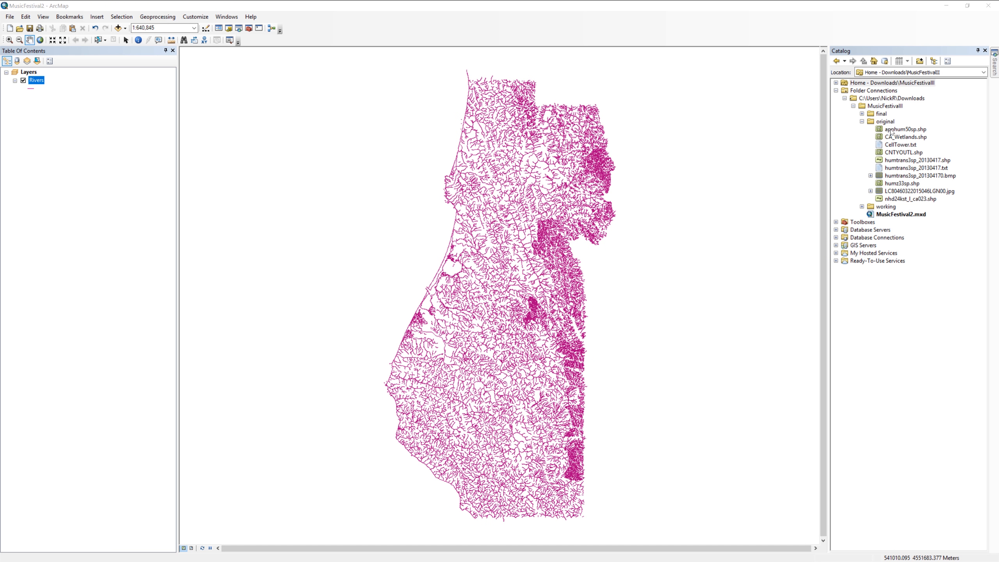
Add apnhum50sp.shp from the original folder to the map and dismiss the coordinate system warning.
{"action": "left_click_drag", "start_coordinate": [892, 131], "coordinate": [483, 204]}
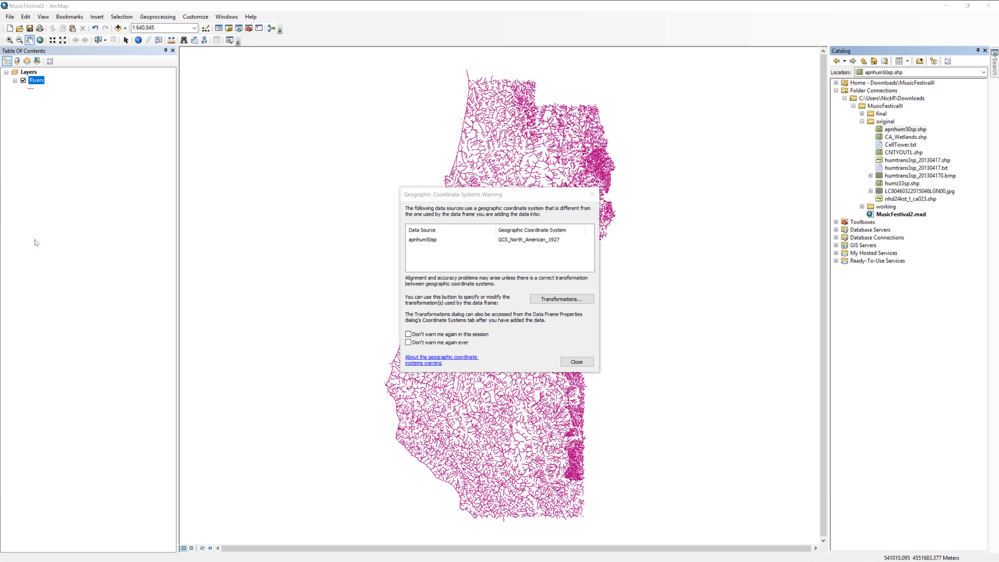
{"action": "left_click", "coordinate": [576, 362]}
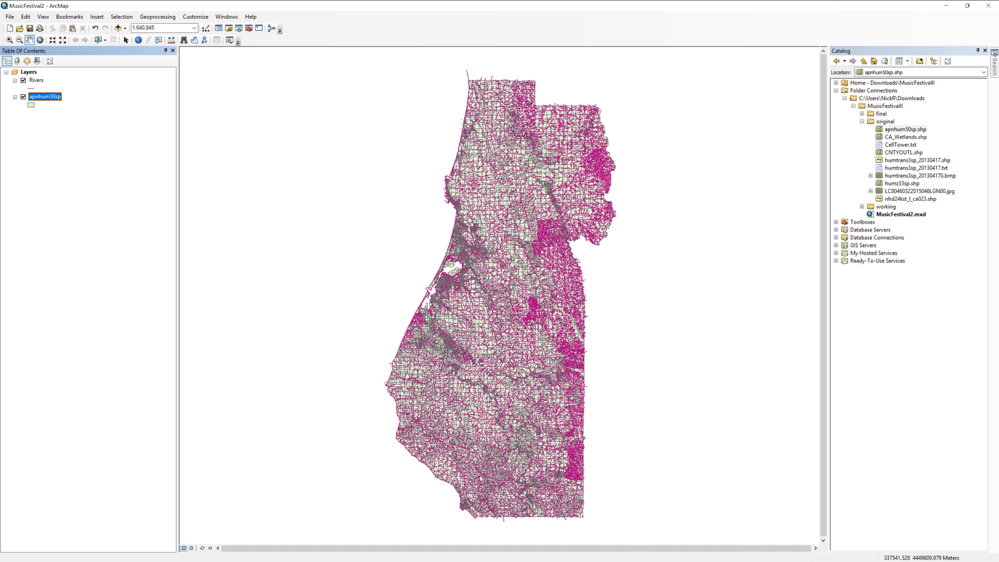
Dock ArcToolbox beside the map and start the Project tool with the apnhum50sp layer as input dataset.
{"action": "left_click", "coordinate": [249, 29]}
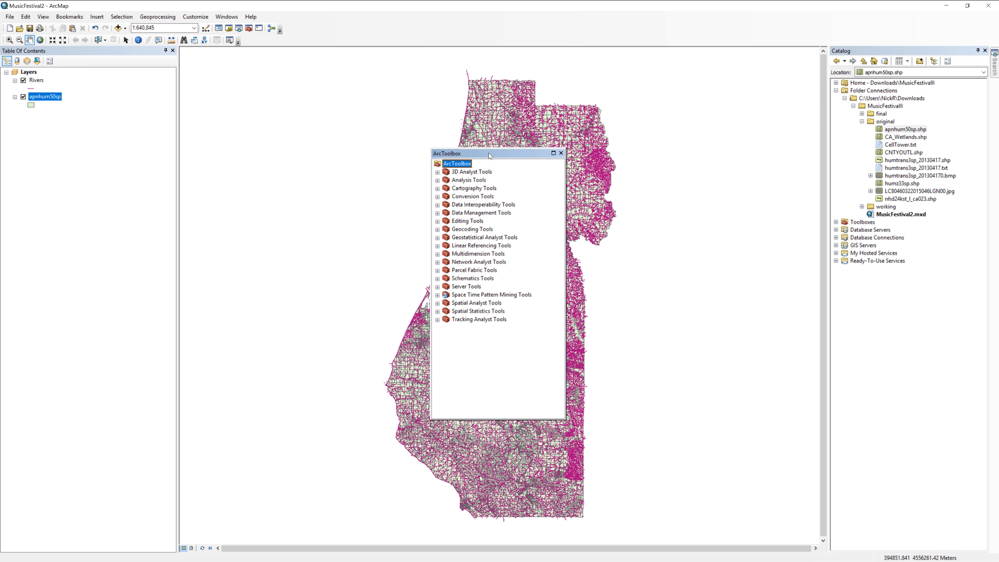
{"action": "left_click_drag", "start_coordinate": [490, 157], "coordinate": [971, 297]}
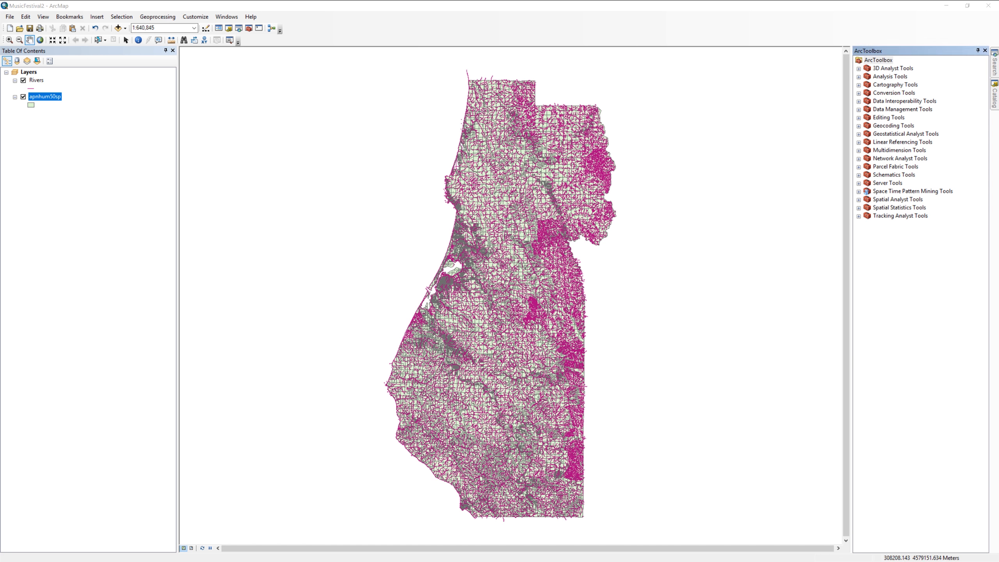
{"action": "left_click", "coordinate": [859, 110]}
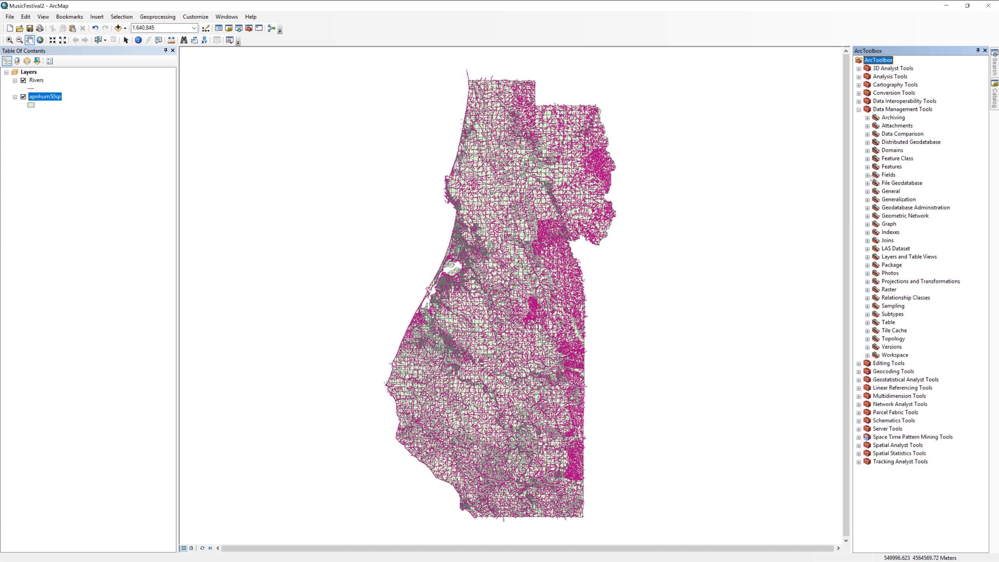
{"action": "left_click", "coordinate": [868, 282]}
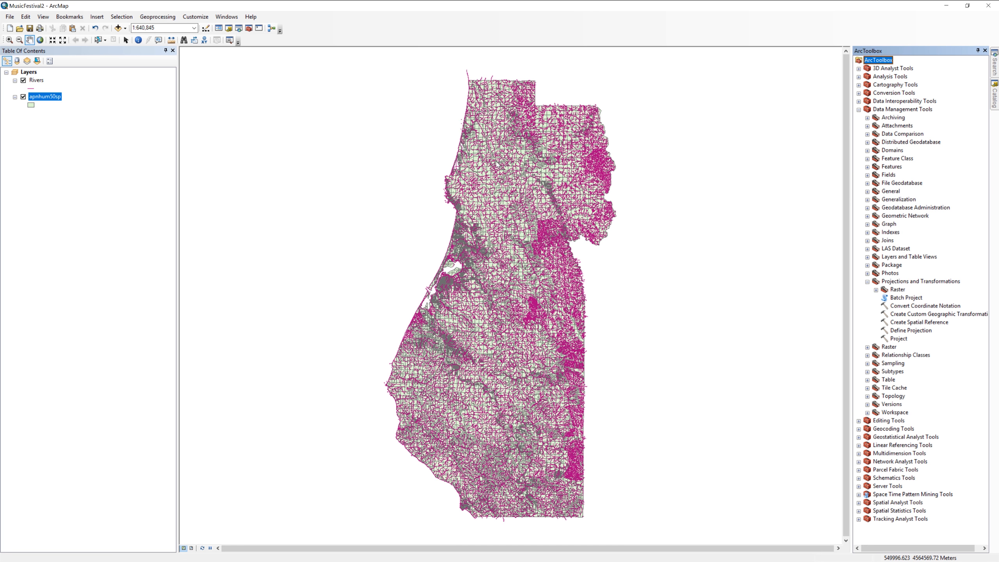
{"action": "double_click", "coordinate": [900, 340]}
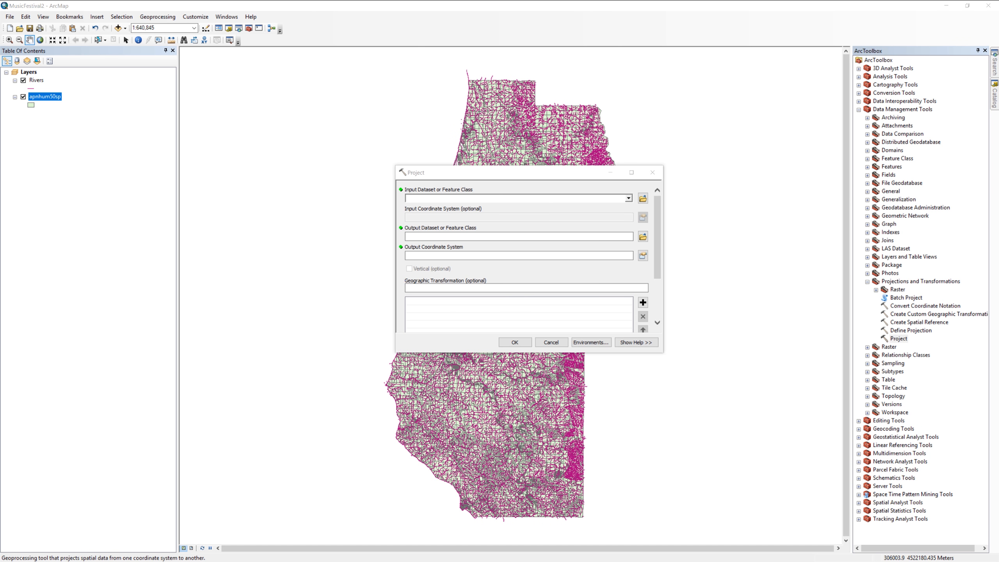
{"action": "left_click_drag", "start_coordinate": [45, 98], "coordinate": [420, 202]}
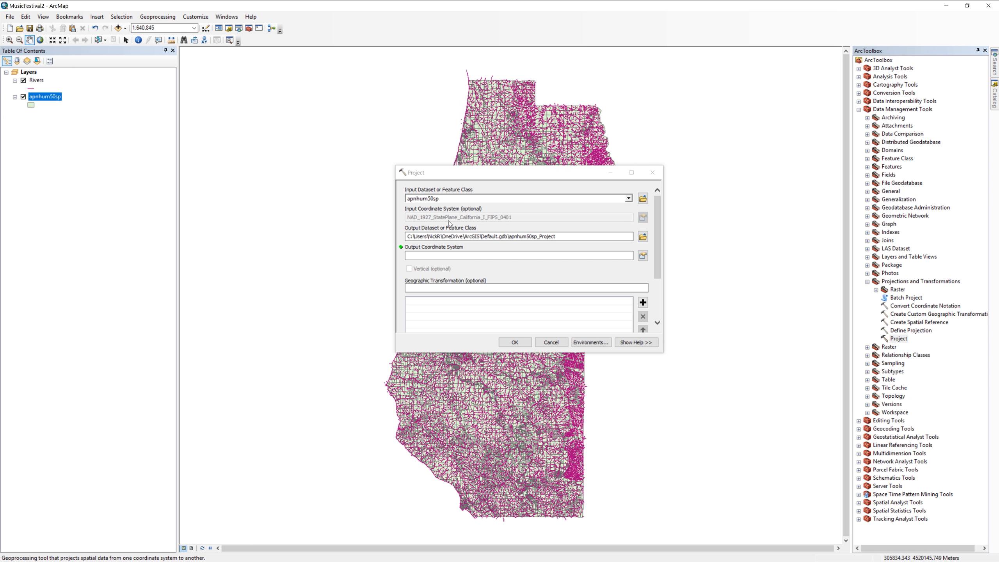
Set the projection's output dataset to parcels in the working folder, allowing the ActiveX interaction.
{"action": "left_click", "coordinate": [642, 236]}
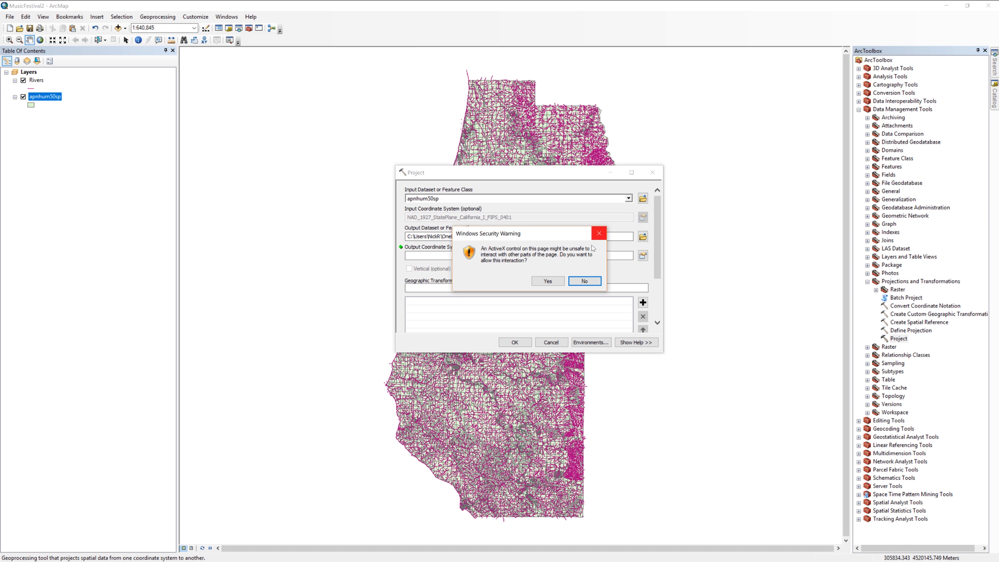
{"action": "left_click", "coordinate": [551, 280]}
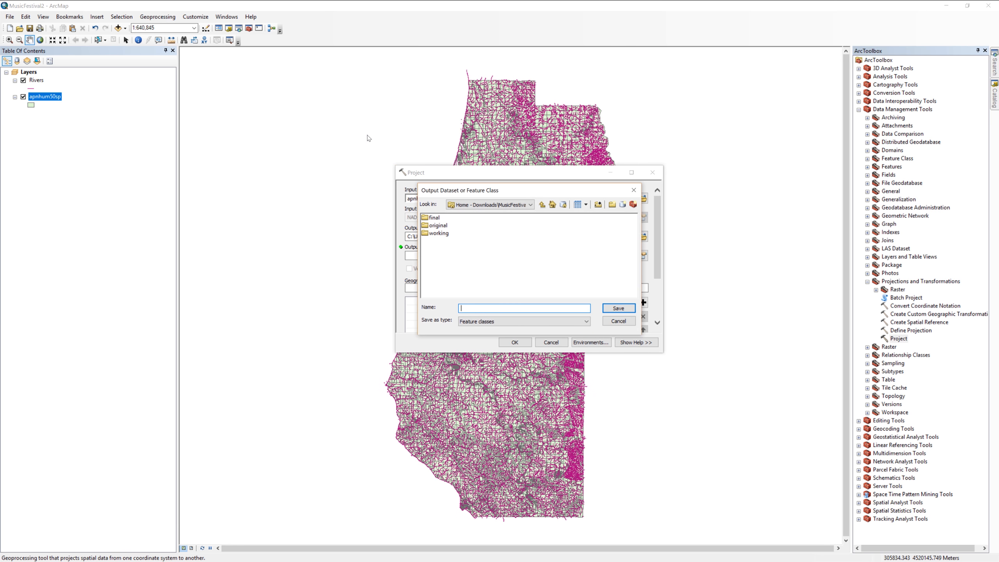
{"action": "left_click", "coordinate": [439, 233]}
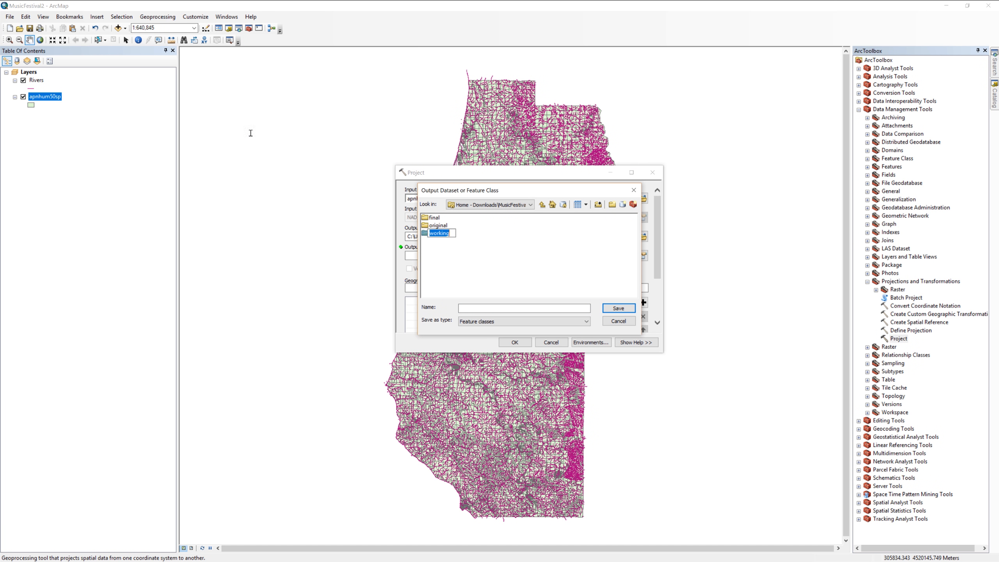
{"action": "double_click", "coordinate": [438, 233]}
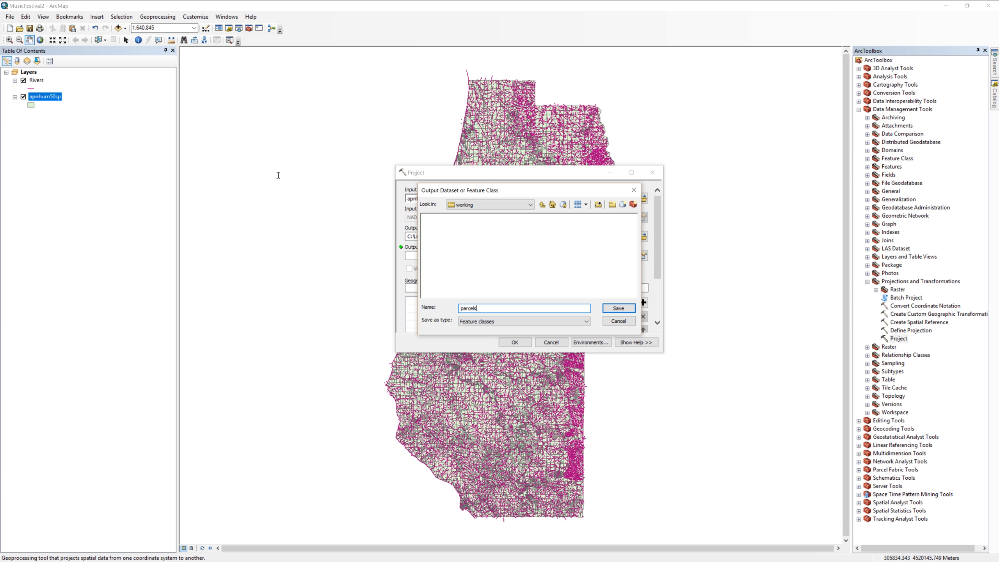
{"action": "key", "text": "Return"}
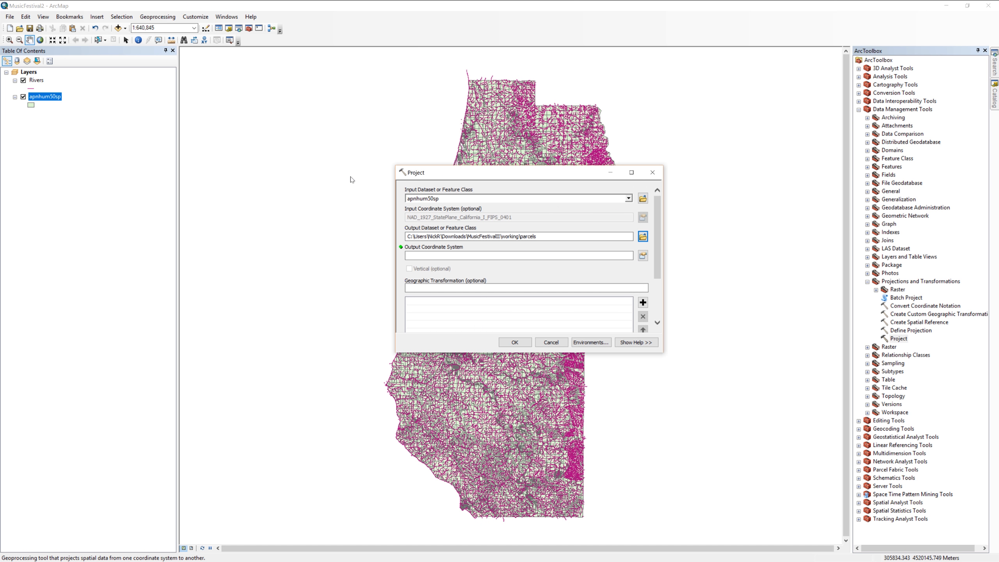
Set the output coordinate system to NAD 1983 UTM Zone 10N and run the projection.
{"action": "left_click", "coordinate": [643, 256]}
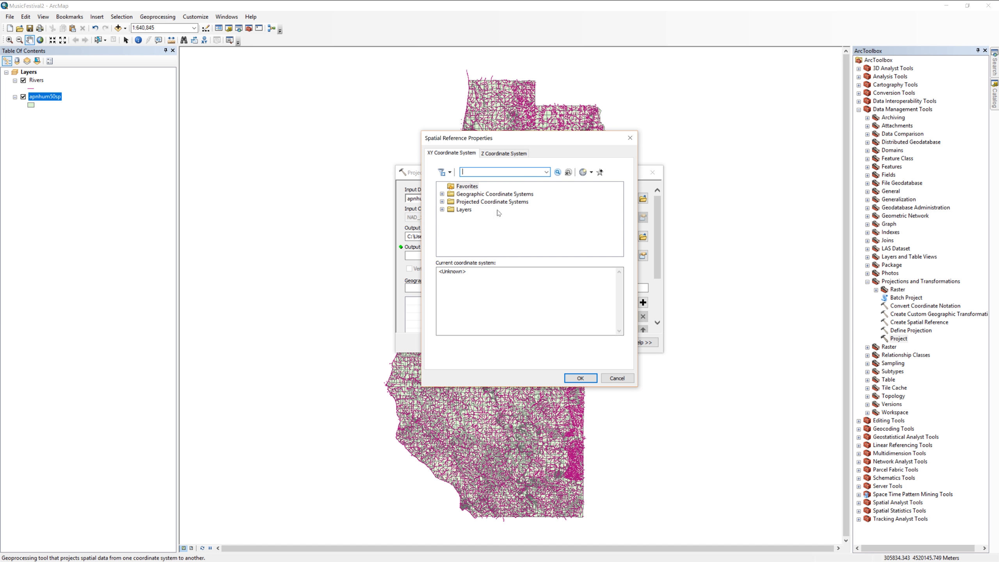
{"action": "left_click", "coordinate": [442, 201]}
{"action": "scroll", "coordinate": [485, 222], "scroll_direction": "down", "scroll_amount": 3}
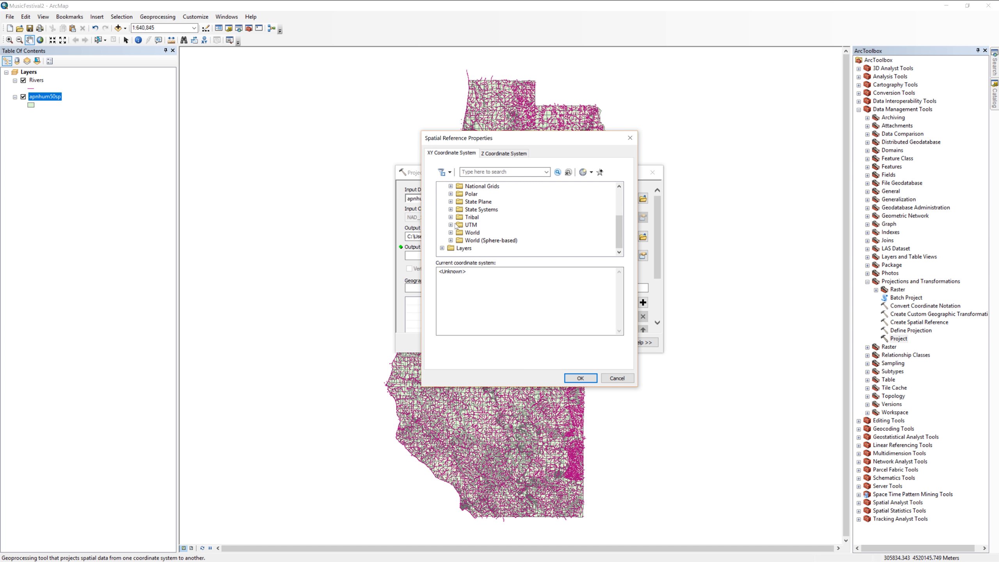
{"action": "double_click", "coordinate": [457, 226]}
{"action": "scroll", "coordinate": [486, 216], "scroll_direction": "down", "scroll_amount": 2}
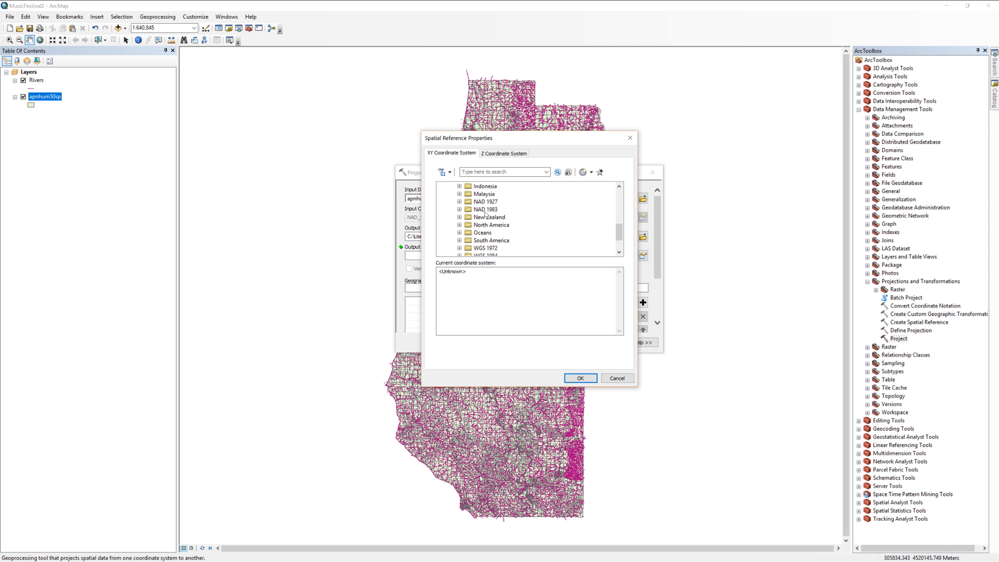
{"action": "left_click", "coordinate": [459, 209]}
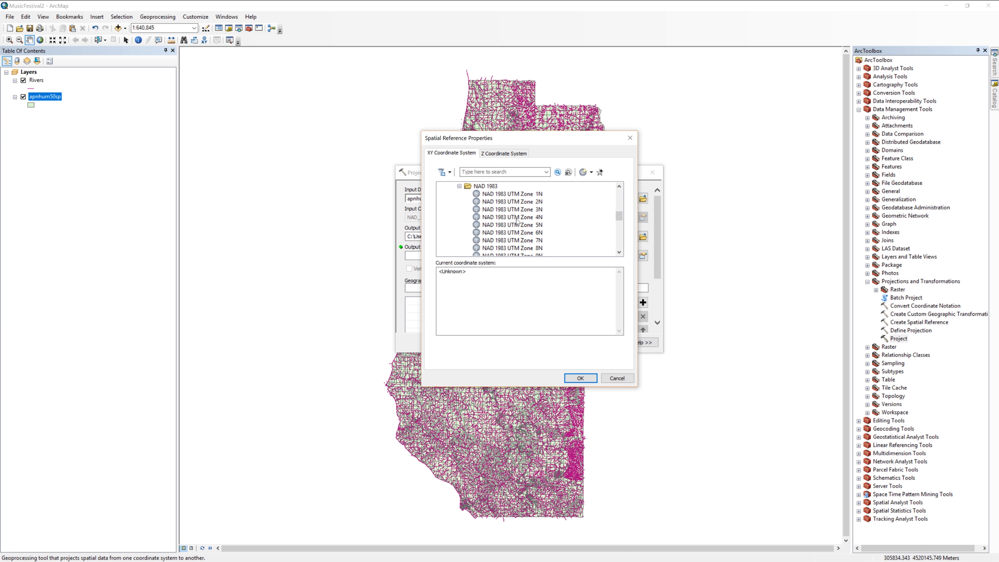
{"action": "scroll", "coordinate": [516, 221], "scroll_direction": "down", "scroll_amount": 1}
{"action": "left_click", "coordinate": [513, 241]}
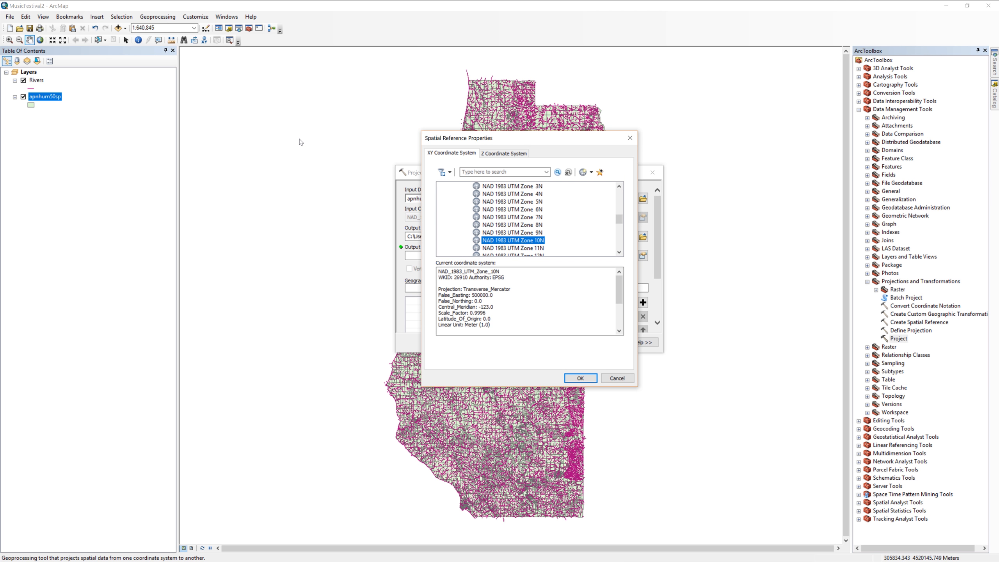
{"action": "left_click", "coordinate": [580, 378]}
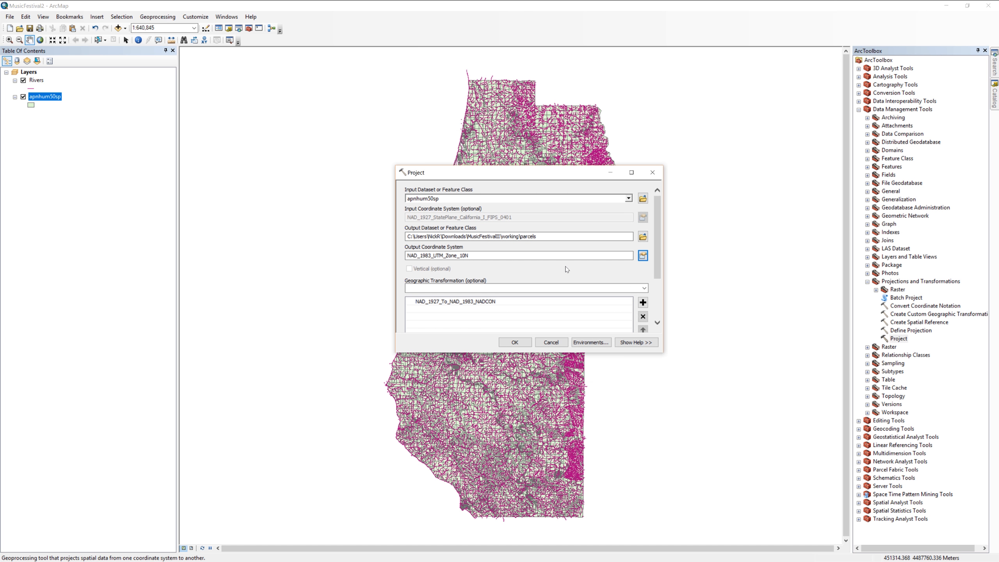
{"action": "left_click", "coordinate": [515, 343]}
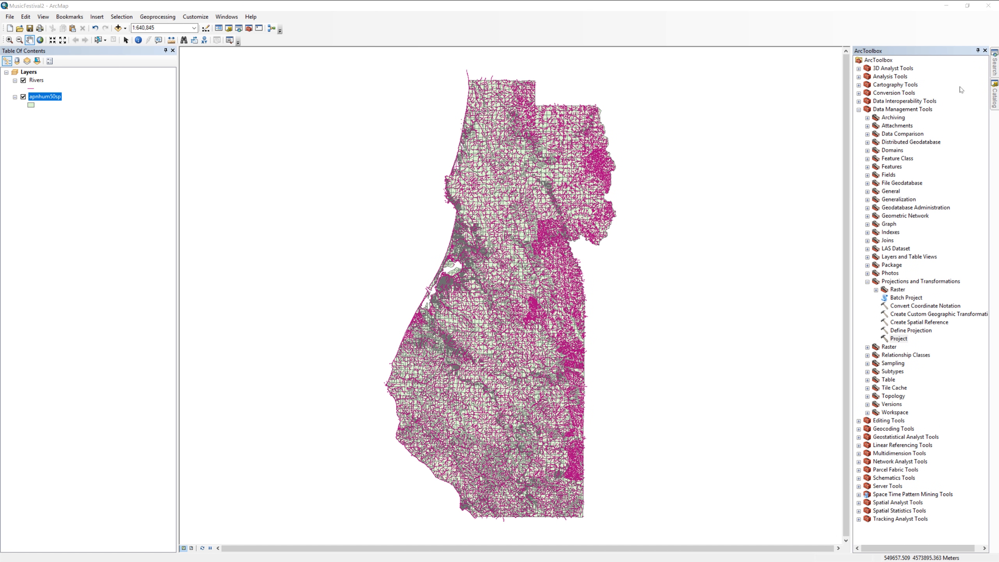
Add parcels.shp from the working folder to the map and remove the apnhum50sp layer.
{"action": "left_click", "coordinate": [995, 95]}
{"action": "left_click", "coordinate": [862, 206]}
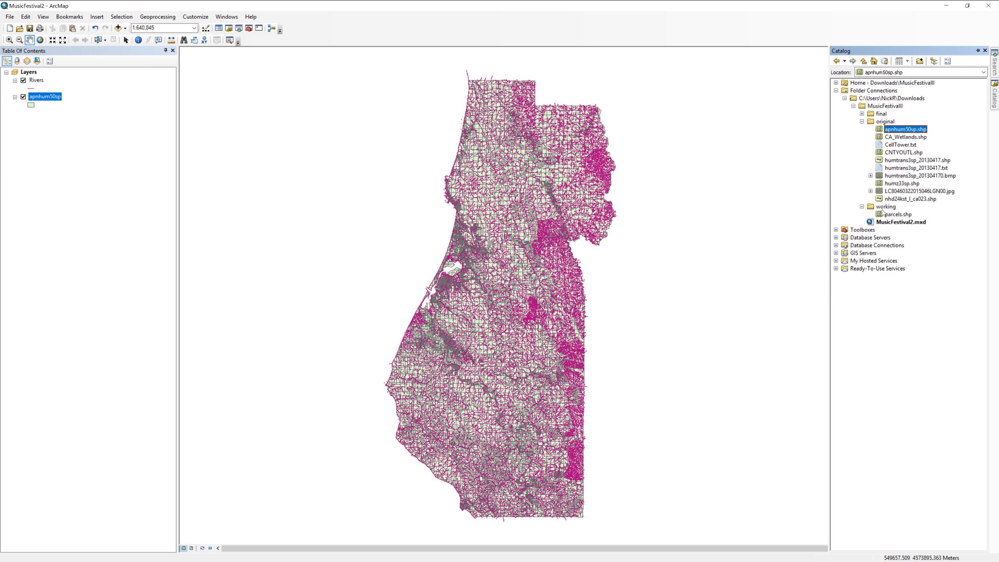
{"action": "left_click", "coordinate": [881, 216]}
{"action": "left_click_drag", "start_coordinate": [881, 216], "coordinate": [559, 187]}
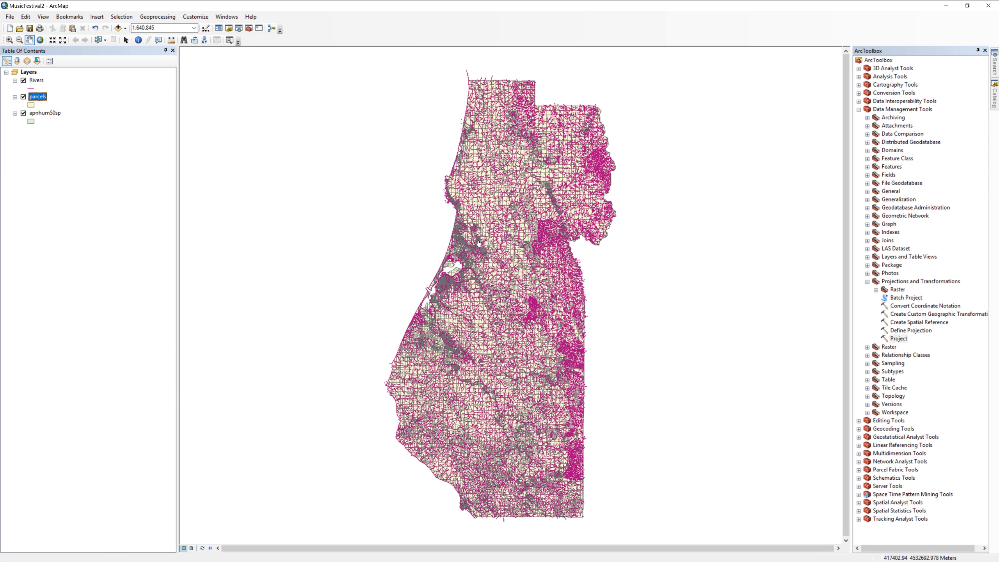
{"action": "right_click", "coordinate": [58, 114]}
{"action": "left_click", "coordinate": [88, 129]}
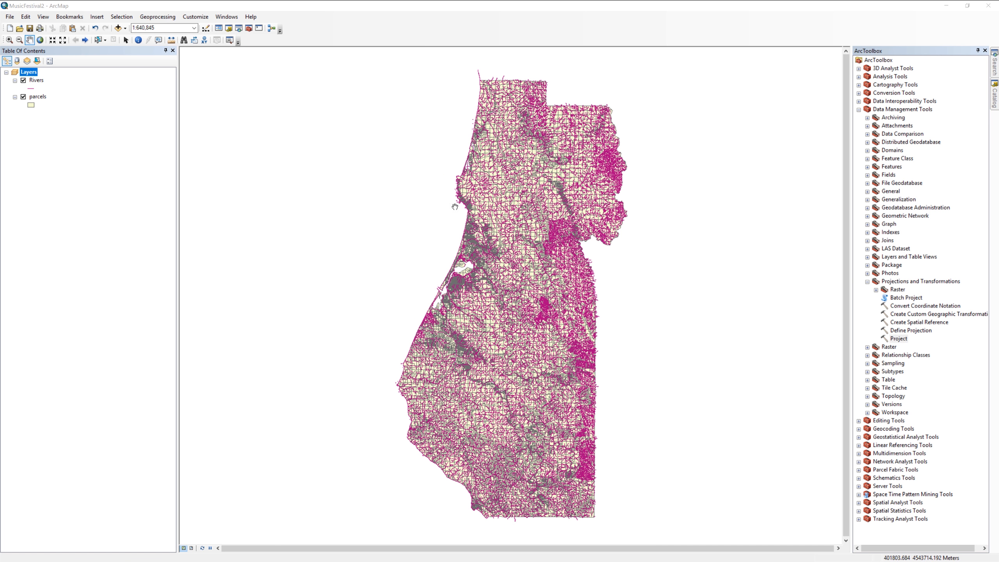
Add CA_Wetlands.shp from the original folder to the map and open the output location chooser for its projection.
{"action": "left_click", "coordinate": [995, 94]}
{"action": "left_click_drag", "start_coordinate": [906, 136], "coordinate": [689, 197]}
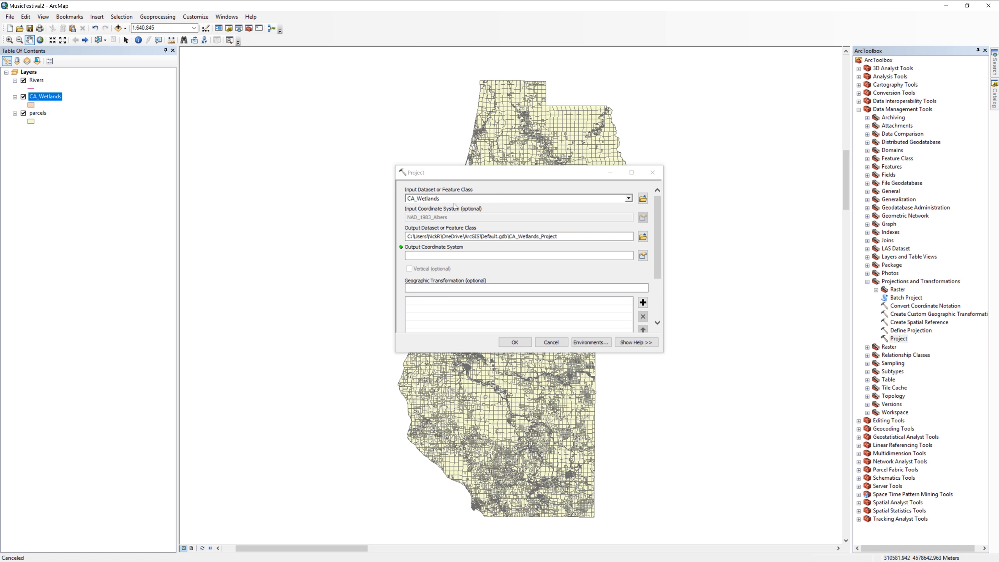
{"action": "left_click", "coordinate": [644, 237]}
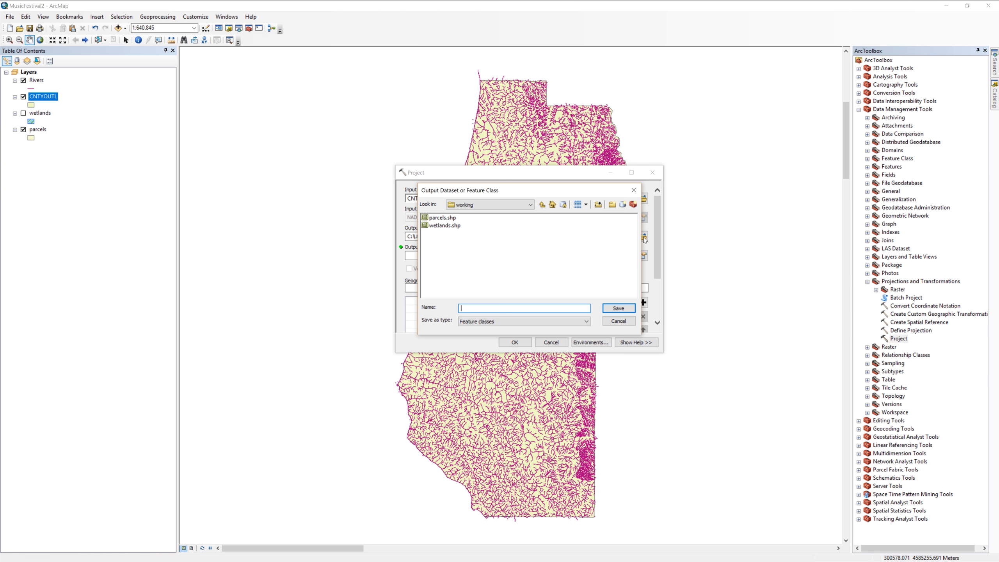
Name the projected output of the CNTYOUTL layer Humboldt_County_boundary in the working folder.
{"action": "type", "text": "Humboldt_County_boundary"}
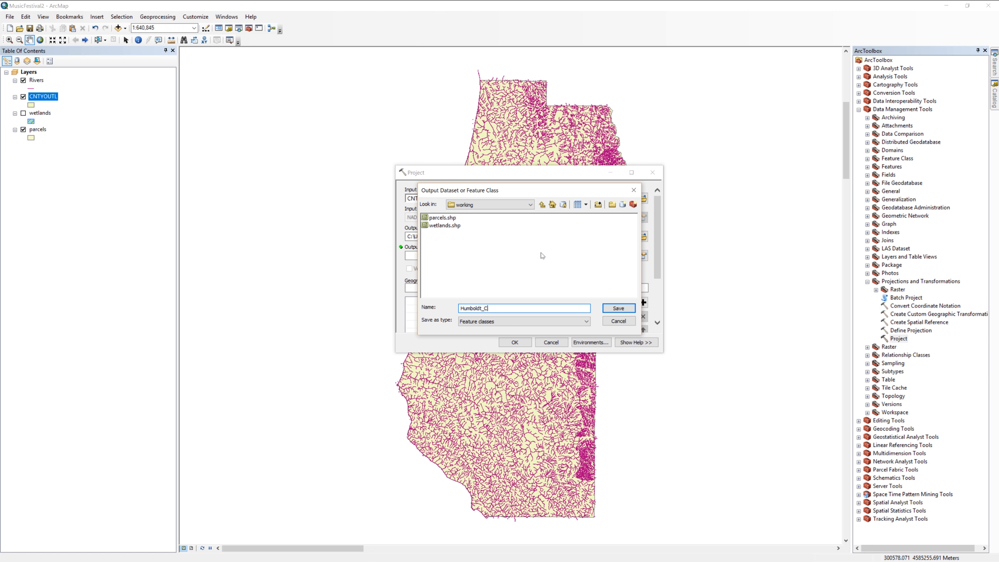